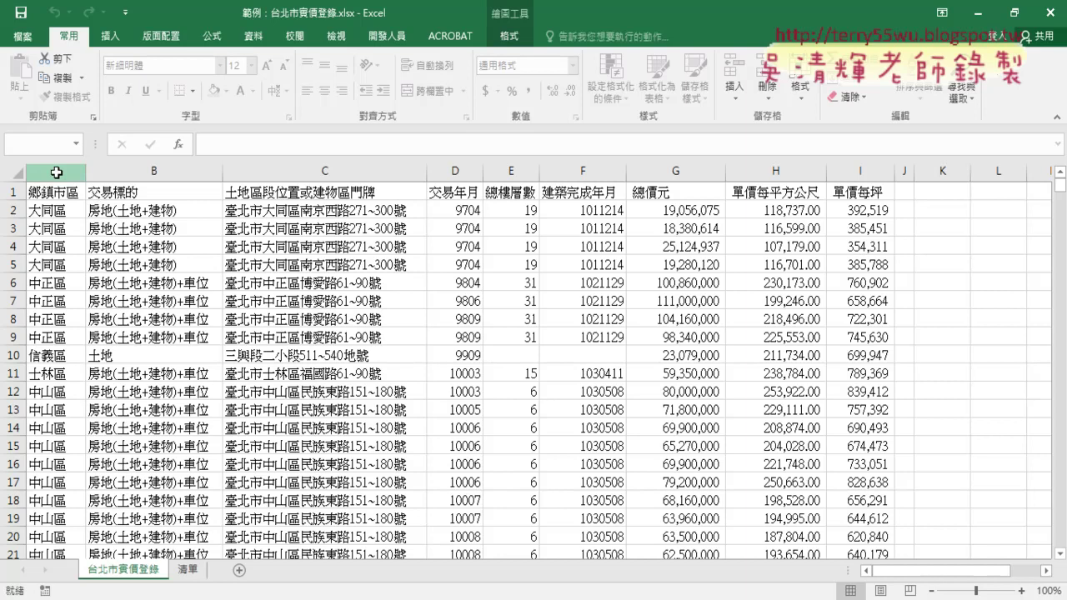
- Copy the district column A down to the end of its data
{"action": "left_click", "coordinate": [55, 192]}
{"action": "key", "text": "ctrl+shift+Down"}
{"action": "right_click", "coordinate": [64, 320]}
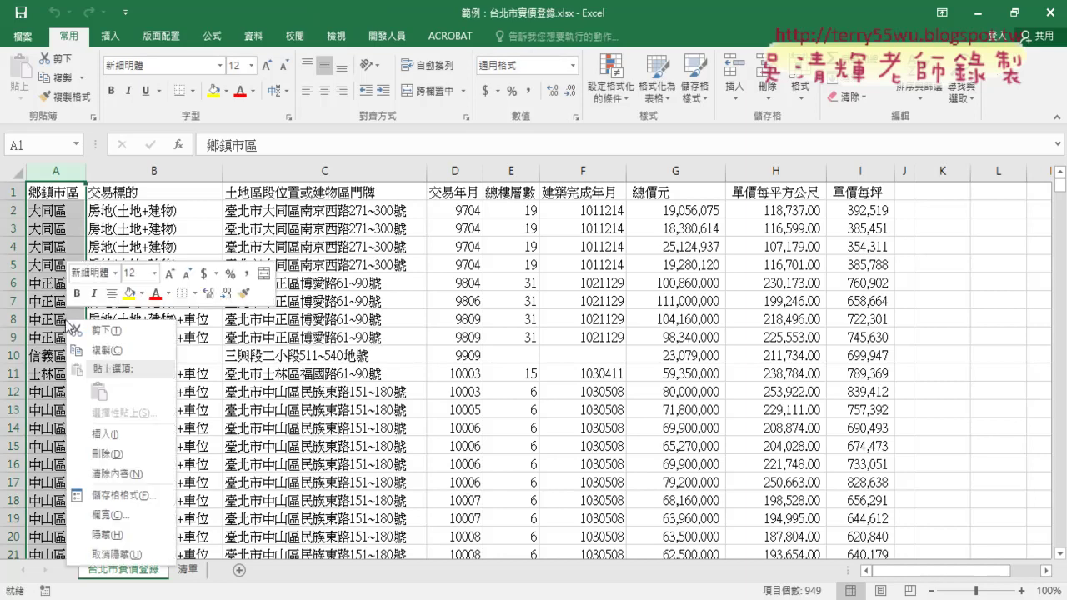
{"action": "left_click", "coordinate": [92, 348]}
- Paste the district data into column K and open Remove Duplicates for it
{"action": "left_click", "coordinate": [944, 171]}
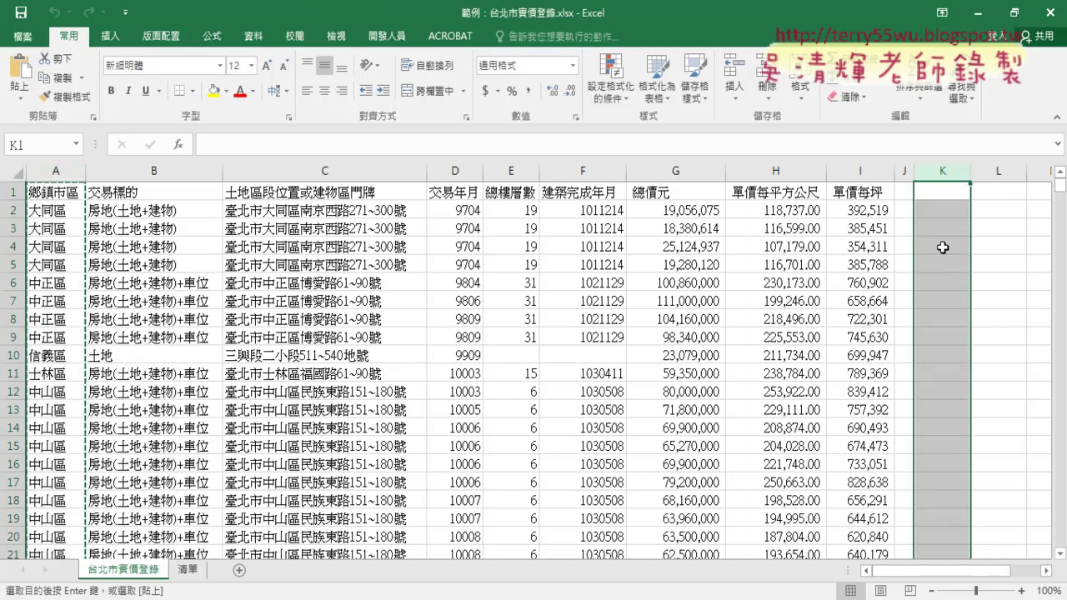
{"action": "right_click", "coordinate": [943, 245]}
{"action": "left_click", "coordinate": [836, 324]}
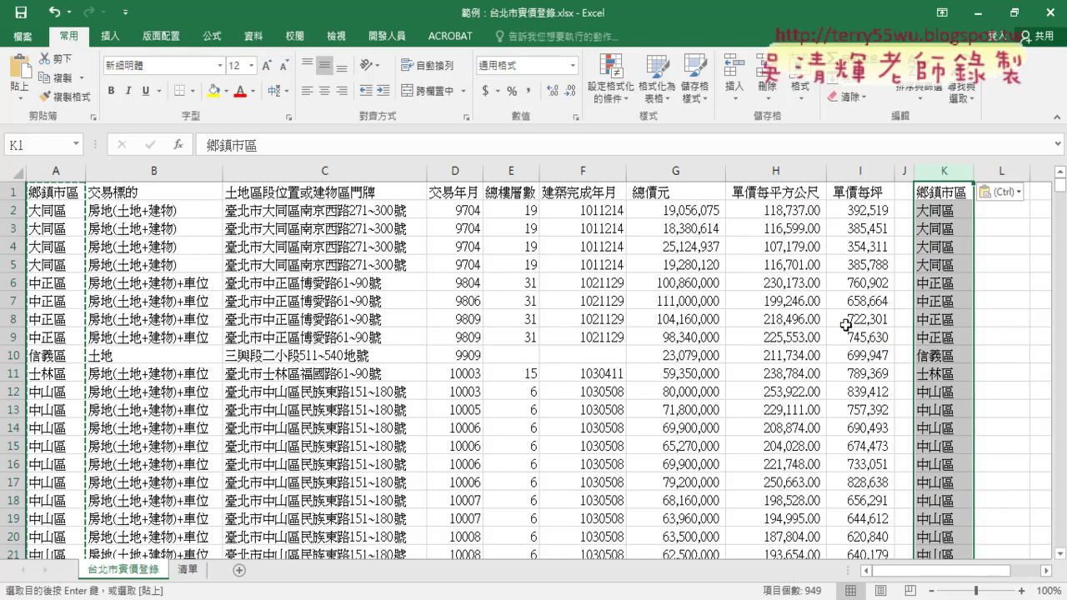
{"action": "left_click", "coordinate": [253, 35]}
{"action": "left_click", "coordinate": [638, 77]}
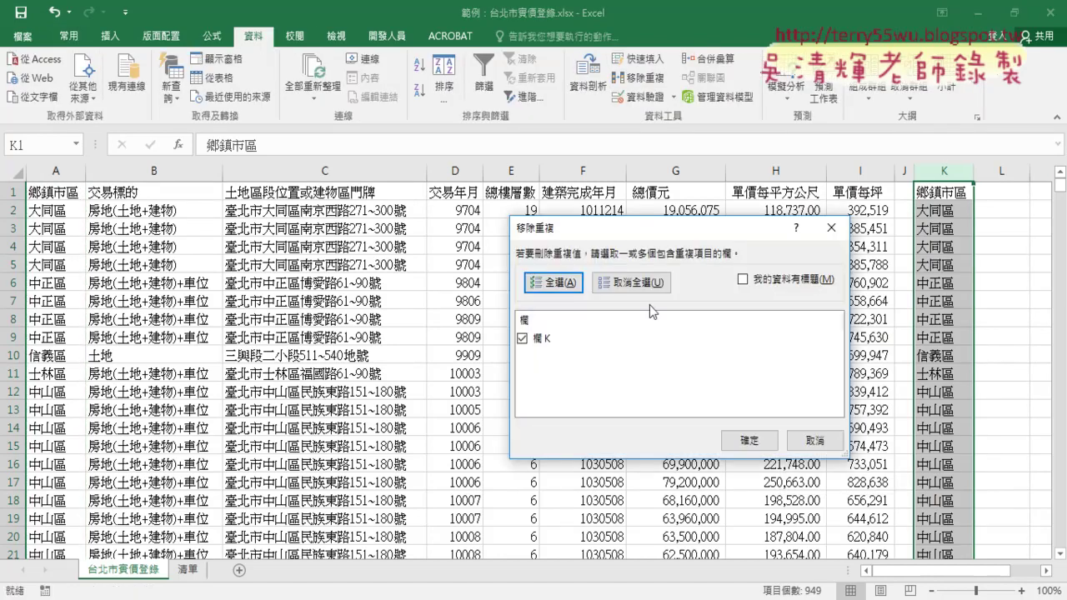
- Remove duplicate districts from column K, treating the first row as the header
{"action": "left_click", "coordinate": [745, 280]}
{"action": "left_click", "coordinate": [750, 442]}
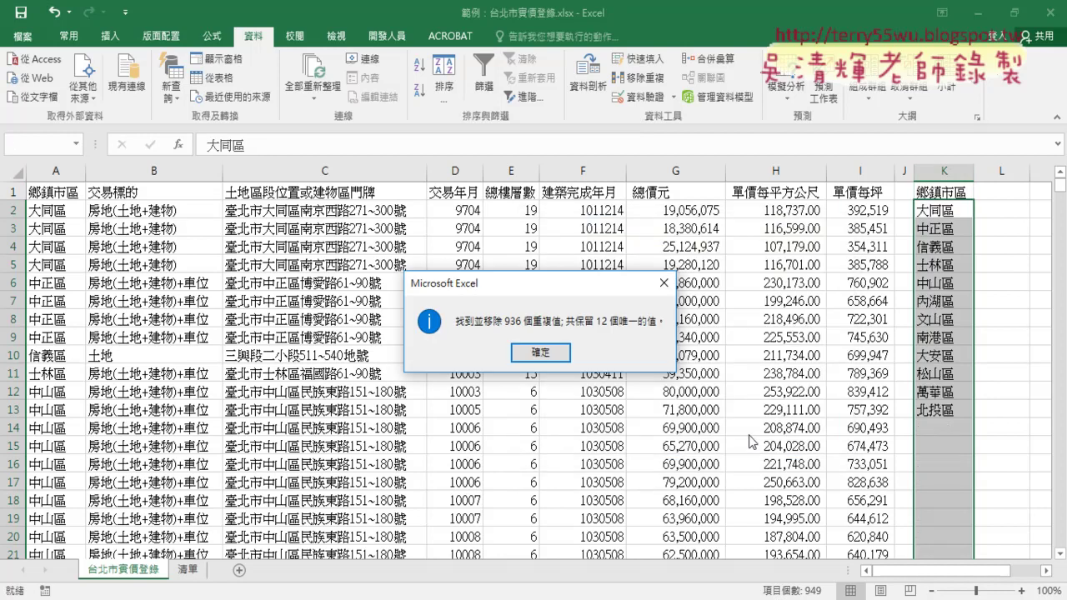
{"action": "left_click", "coordinate": [549, 357]}
- Select the 12 unique districts in K2:K13, then the whole of column K
{"action": "left_click_drag", "start_coordinate": [942, 210], "coordinate": [952, 402]}
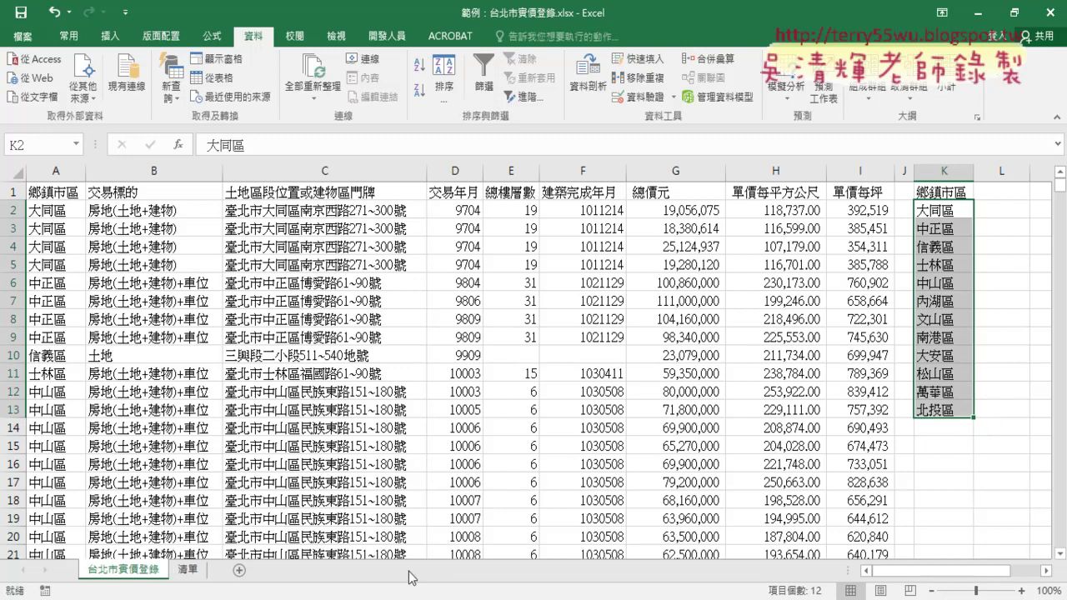
{"action": "left_click", "coordinate": [942, 171]}
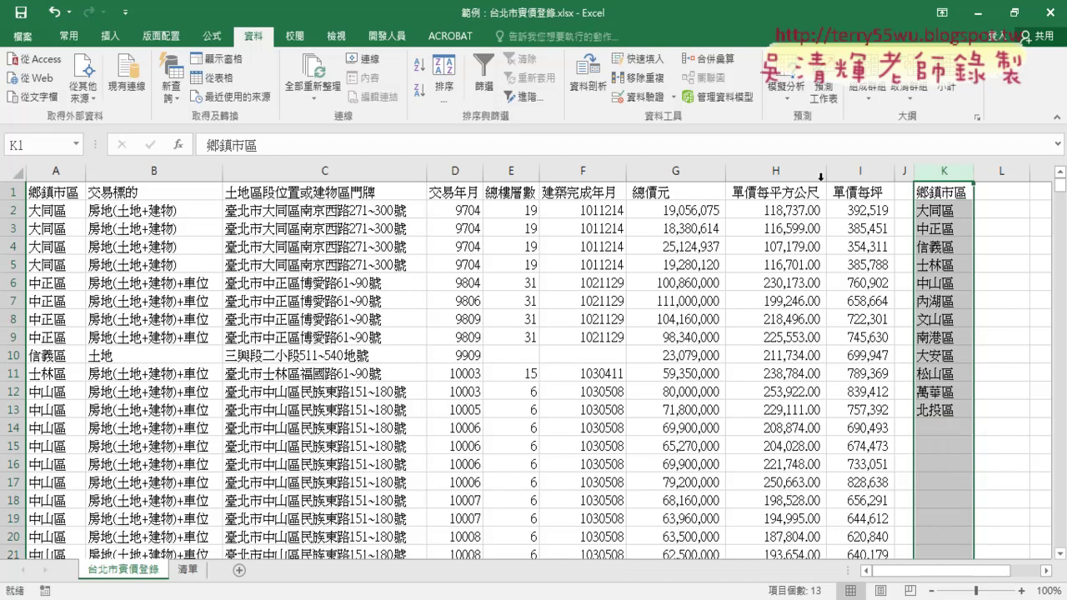
{"action": "left_click", "coordinate": [385, 36]}
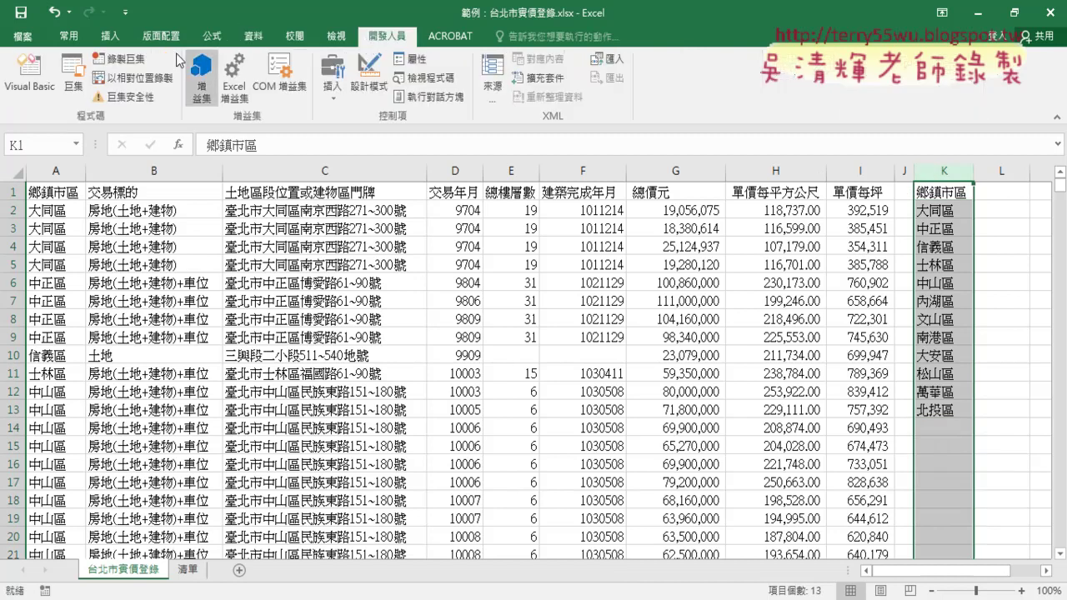
- In the Visual Basic editor, widen the Project pane and insert a module into 範例
{"action": "left_click", "coordinate": [34, 70]}
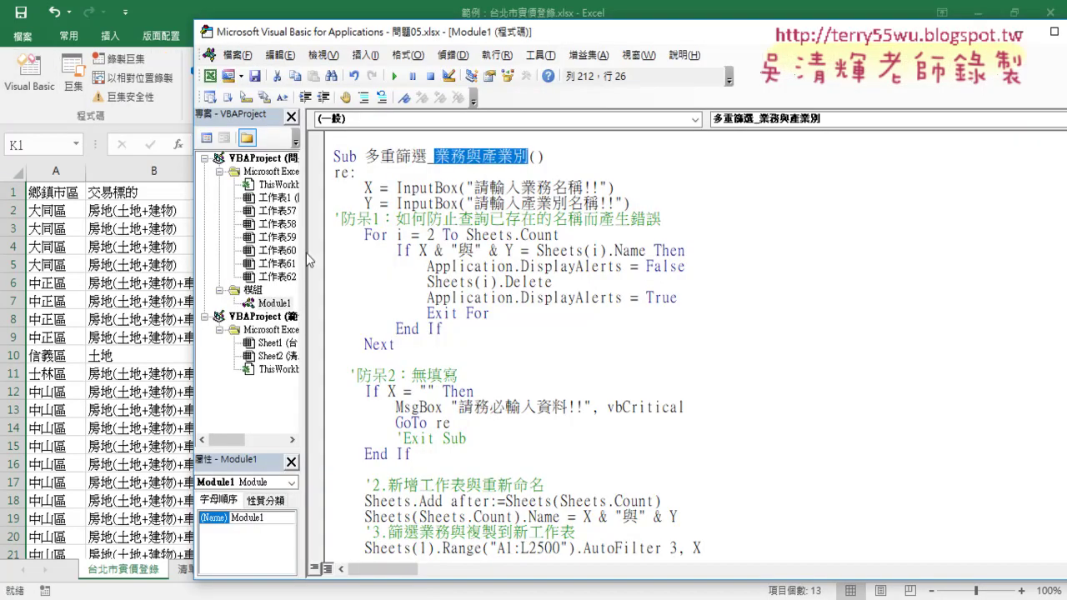
{"action": "left_click_drag", "start_coordinate": [306, 260], "coordinate": [420, 260]}
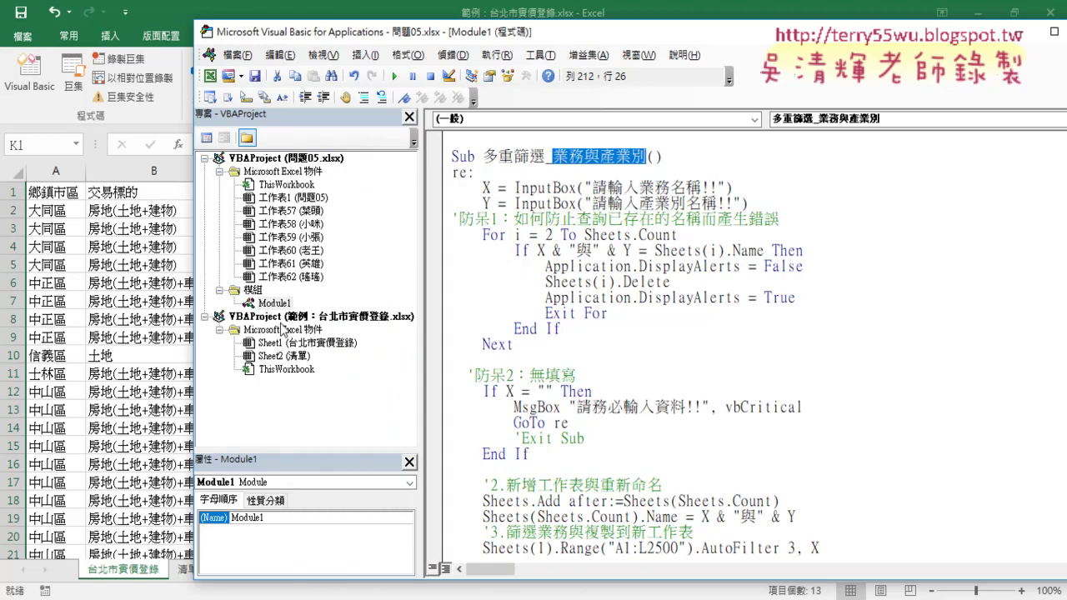
{"action": "right_click", "coordinate": [282, 330]}
{"action": "mouse_move", "coordinate": [346, 401]}
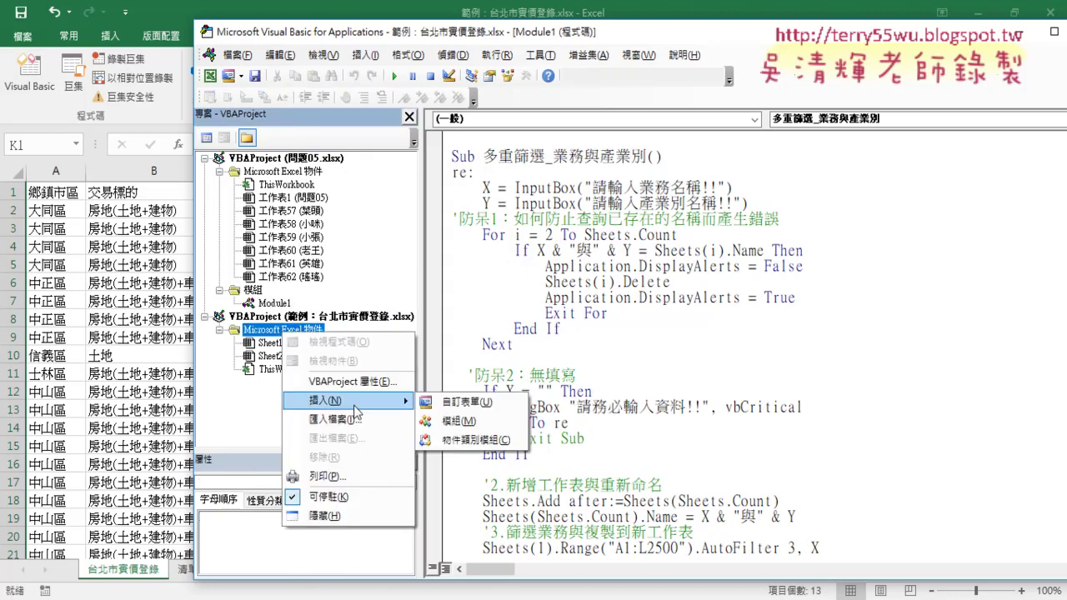
{"action": "left_click", "coordinate": [458, 421]}
- Open 範例's empty Module1, then display 問題05's Module1 macro code
{"action": "left_click", "coordinate": [352, 318]}
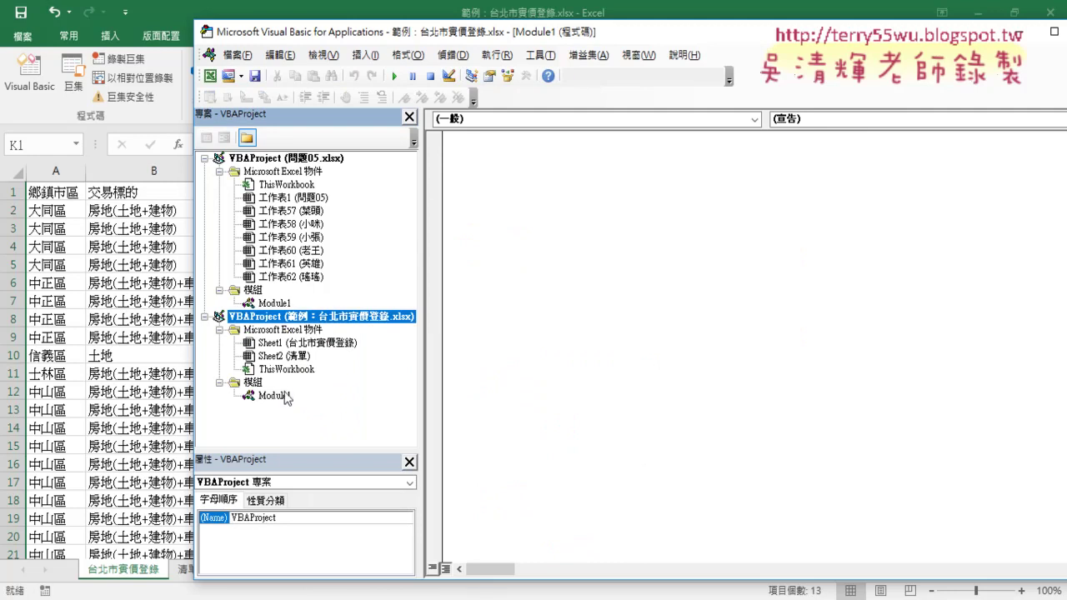
{"action": "double_click", "coordinate": [286, 396]}
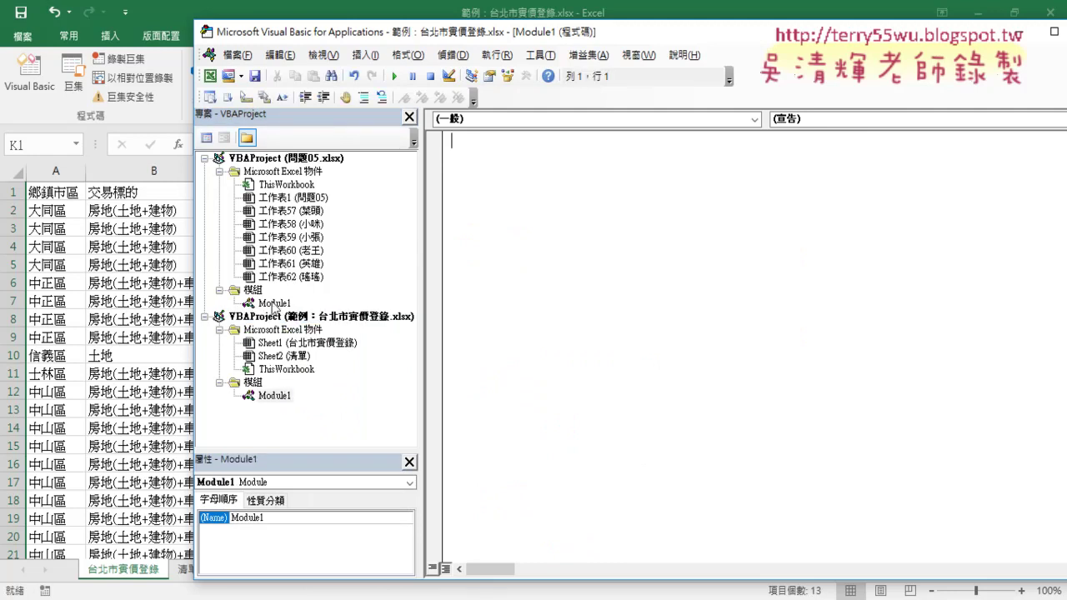
{"action": "double_click", "coordinate": [274, 303]}
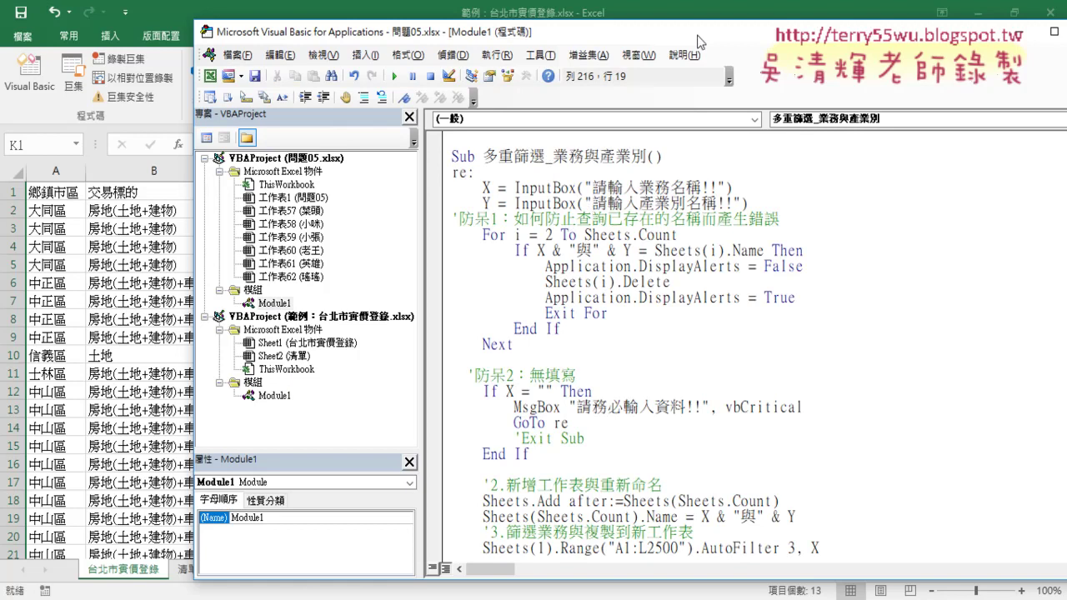
{"action": "left_click_drag", "start_coordinate": [699, 42], "coordinate": [549, 42]}
- Highlight the 分割工作表_篩選 procedure and its Range("A1:L2500") reference in 問題05's code
{"action": "scroll", "coordinate": [948, 490], "scroll_direction": "down", "scroll_amount": 10}
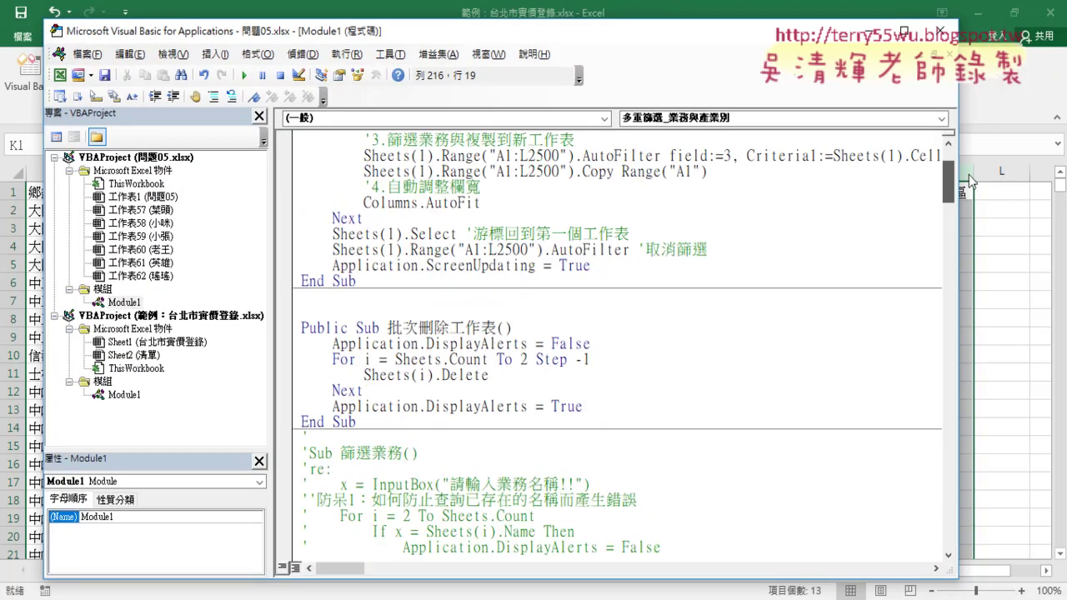
{"action": "left_click_drag", "start_coordinate": [970, 182], "coordinate": [950, 158]}
{"action": "left_click", "coordinate": [302, 140]}
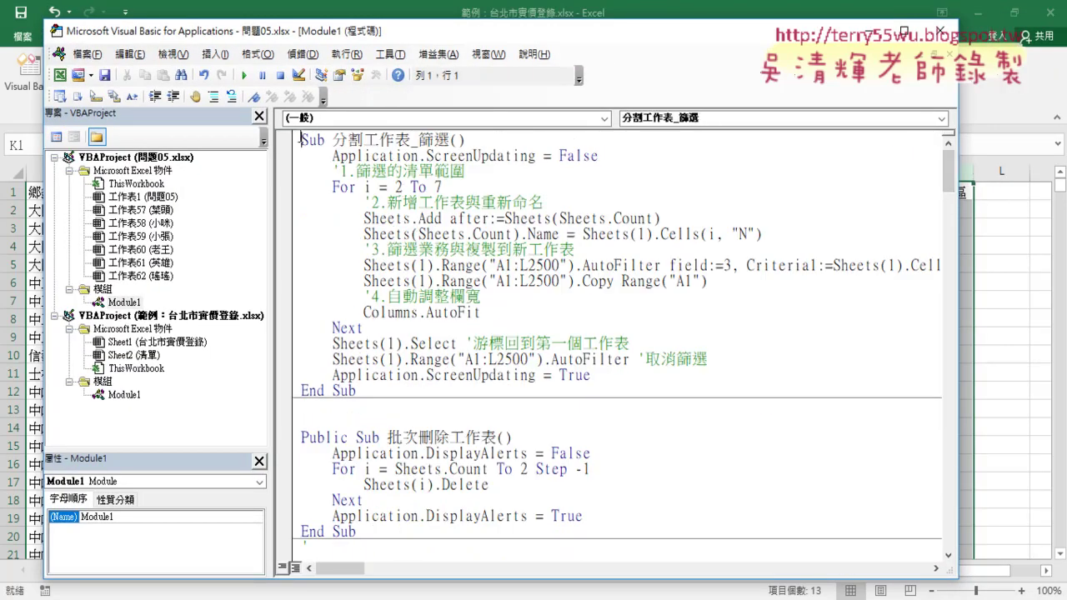
{"action": "left_click_drag", "start_coordinate": [301, 140], "coordinate": [356, 391]}
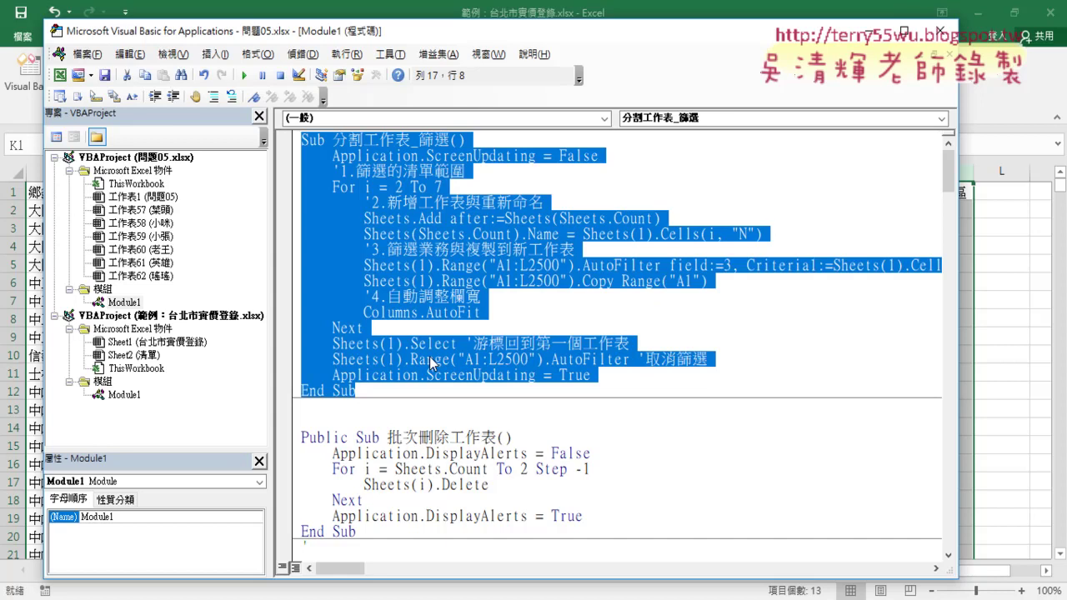
{"action": "left_click", "coordinate": [441, 266]}
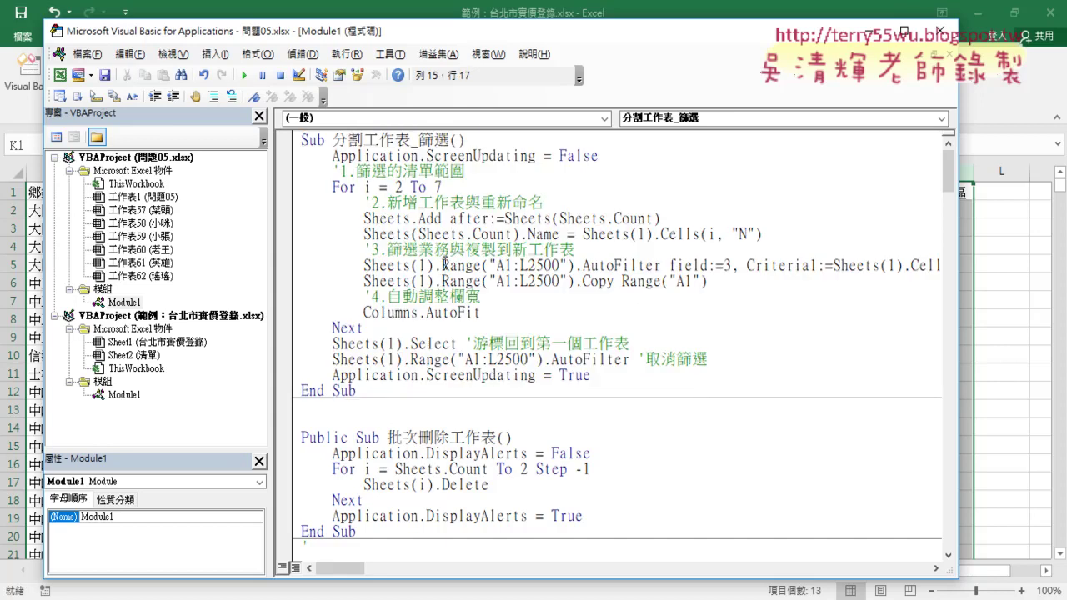
{"action": "left_click_drag", "start_coordinate": [441, 265], "coordinate": [577, 265]}
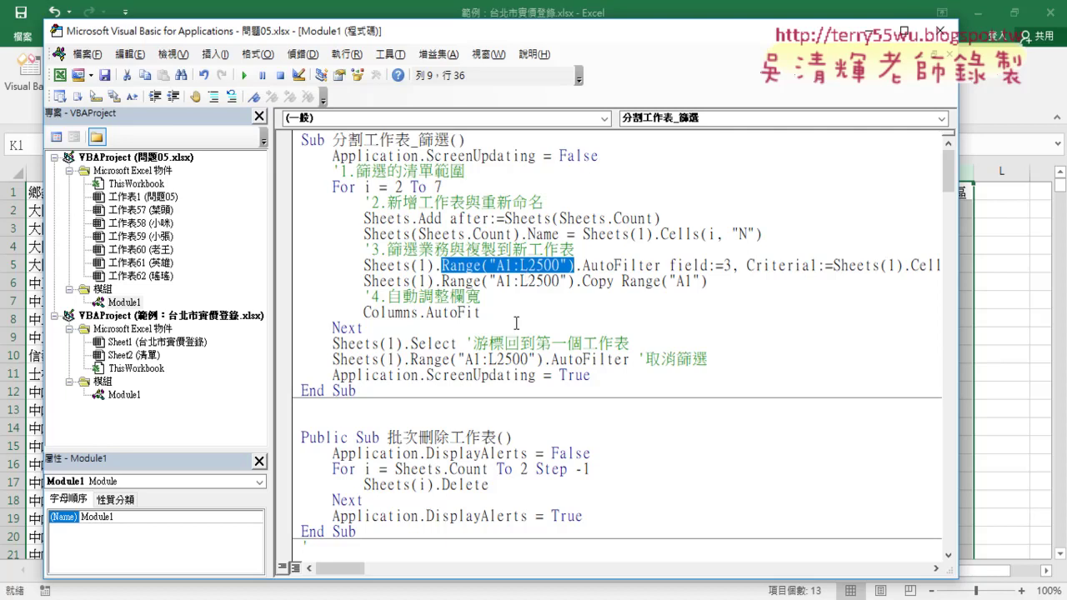
- Scroll through the rest of 問題05's Module1 code
{"action": "scroll", "coordinate": [516, 339], "scroll_direction": "down", "scroll_amount": 2}
{"action": "scroll", "coordinate": [516, 339], "scroll_direction": "down", "scroll_amount": 2}
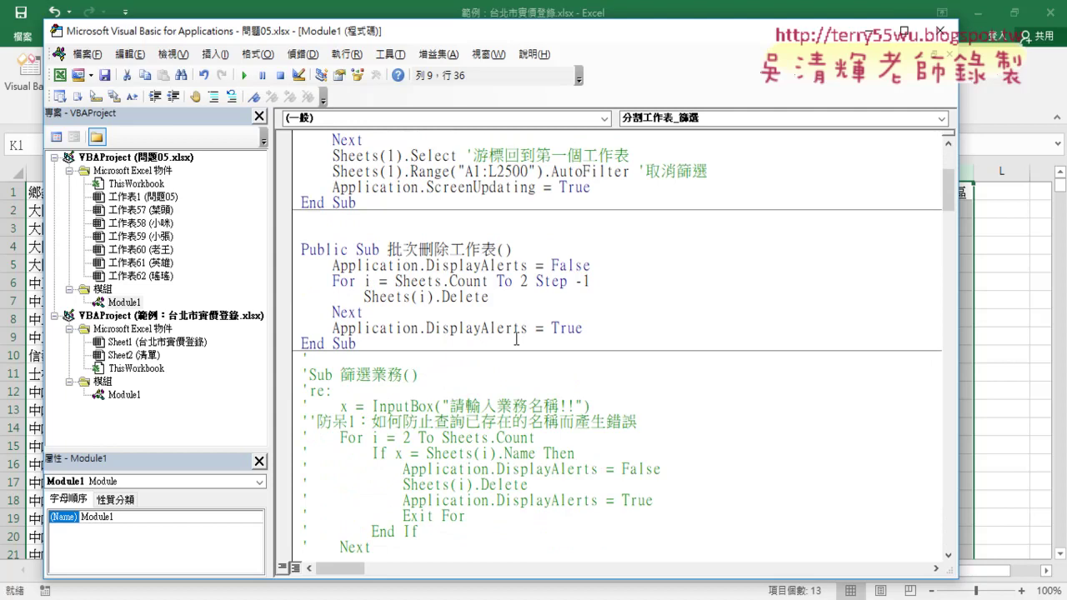
{"action": "scroll", "coordinate": [516, 338], "scroll_direction": "up", "scroll_amount": 1}
{"action": "scroll", "coordinate": [516, 338], "scroll_direction": "down", "scroll_amount": 4}
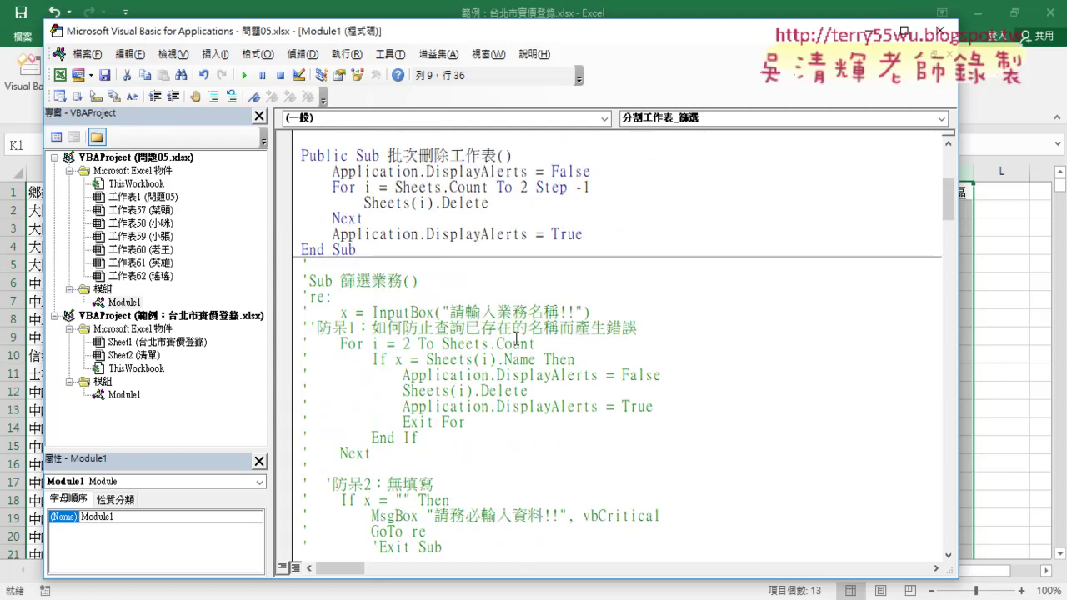
{"action": "scroll", "coordinate": [516, 338], "scroll_direction": "down", "scroll_amount": 2}
{"action": "scroll", "coordinate": [516, 338], "scroll_direction": "down", "scroll_amount": 1}
{"action": "scroll", "coordinate": [516, 338], "scroll_direction": "down", "scroll_amount": 4}
{"action": "scroll", "coordinate": [516, 339], "scroll_direction": "down", "scroll_amount": 4}
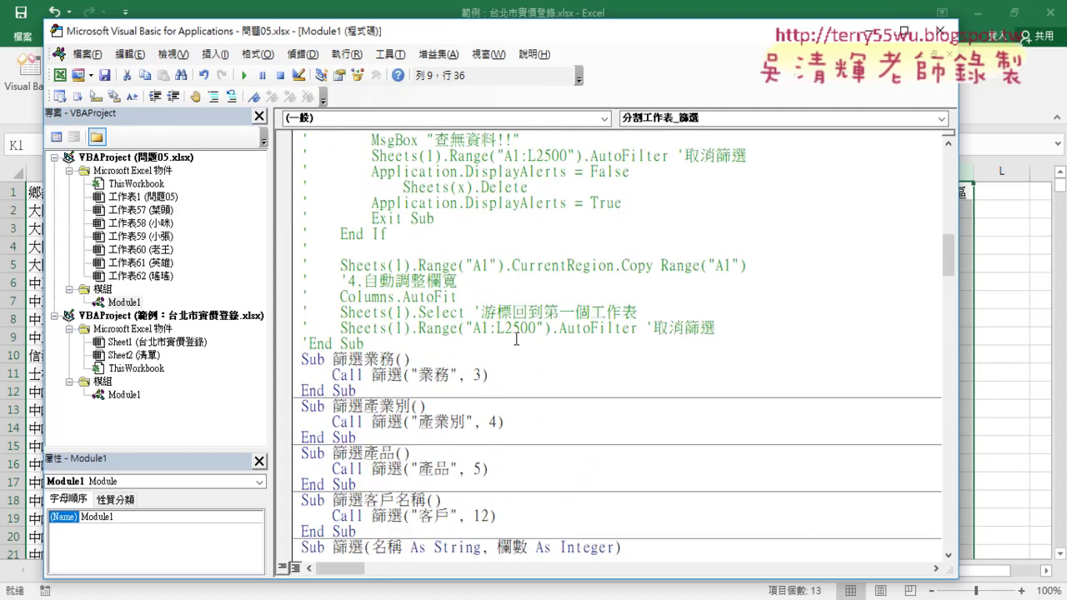
{"action": "scroll", "coordinate": [516, 339], "scroll_direction": "down", "scroll_amount": 1}
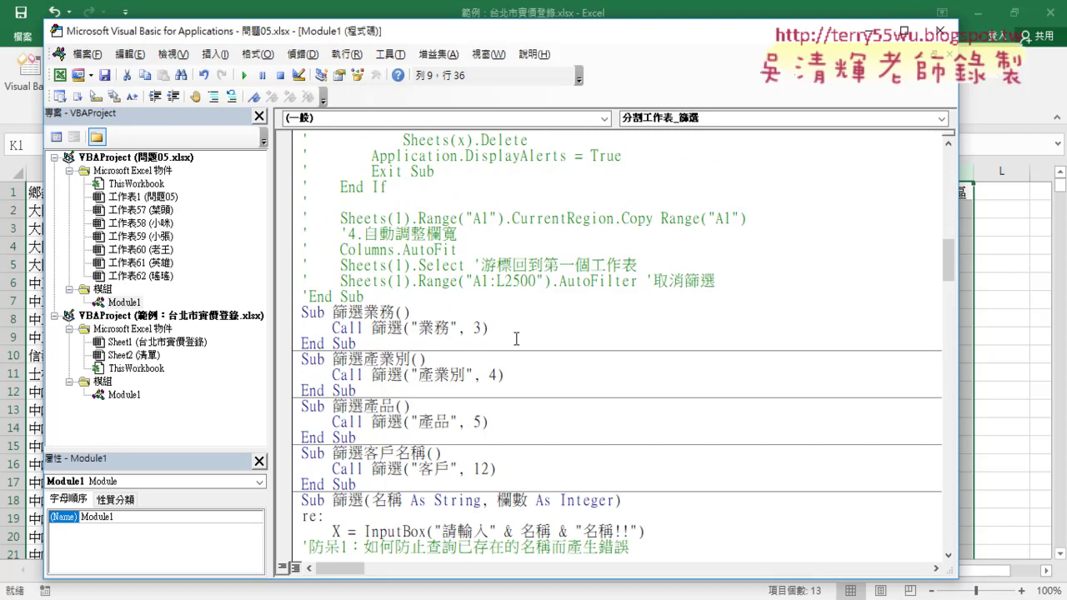
- Run 分割工作表_篩選 on column K's districts, delete the sheets with 批次刪除工作表, and reopen the code
{"action": "key", "text": "alt+F11"}
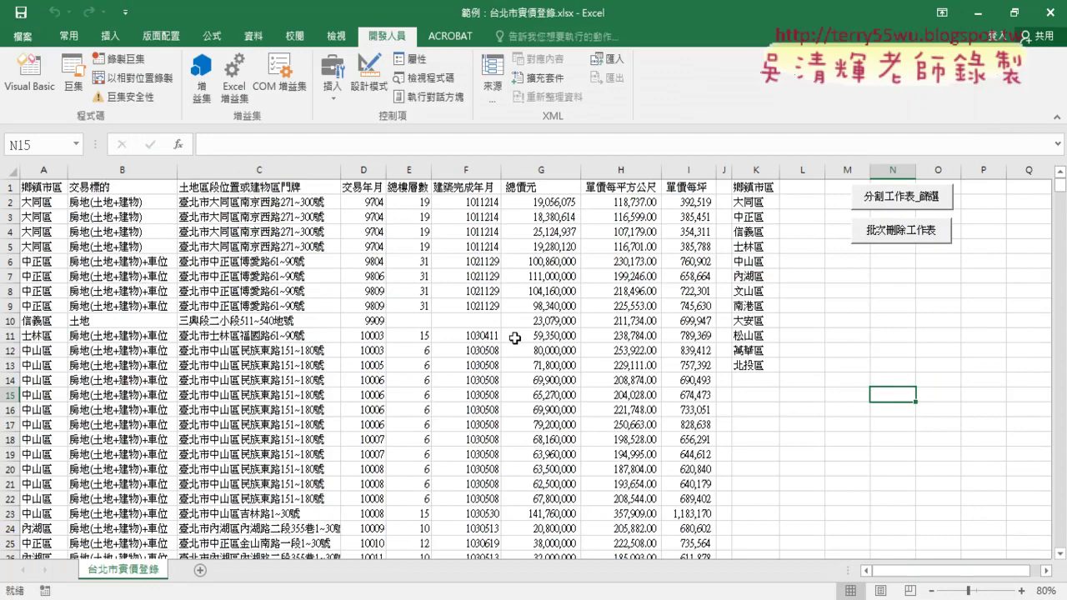
{"action": "left_click", "coordinate": [756, 168]}
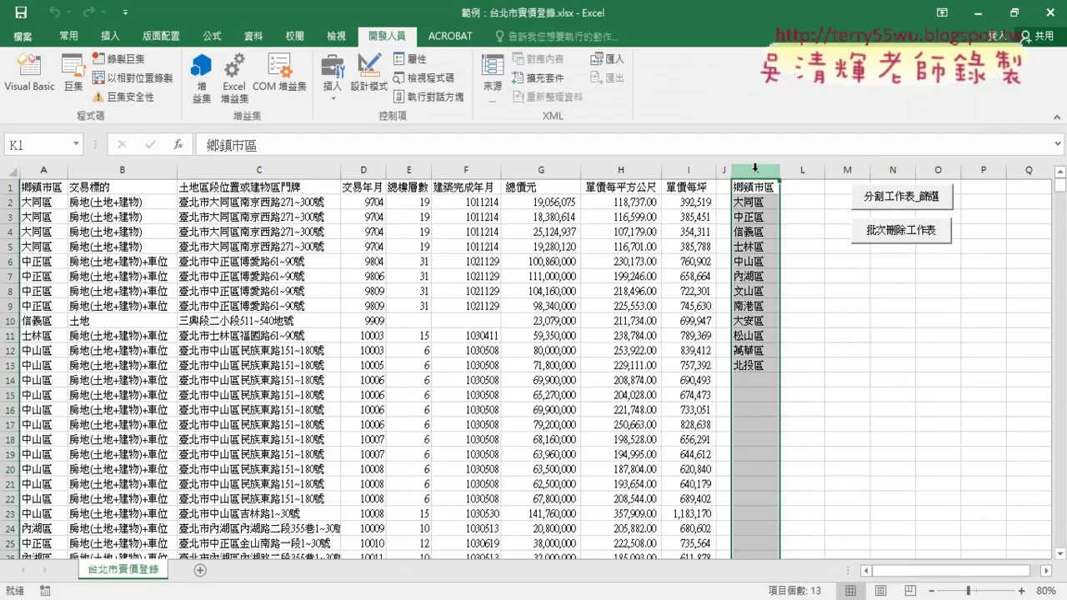
{"action": "left_click", "coordinate": [902, 200]}
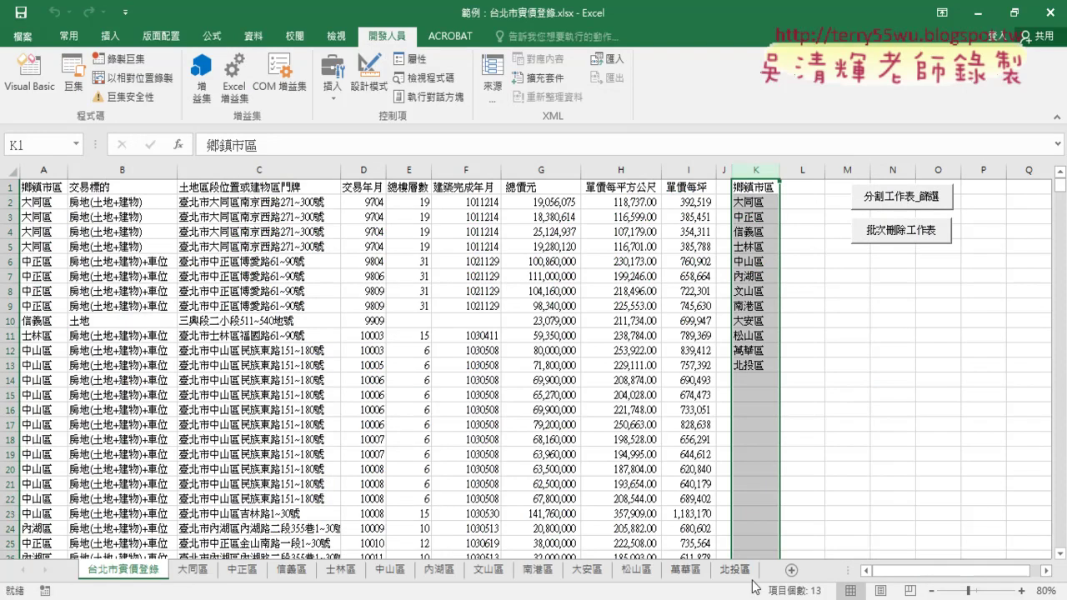
{"action": "left_click", "coordinate": [895, 238]}
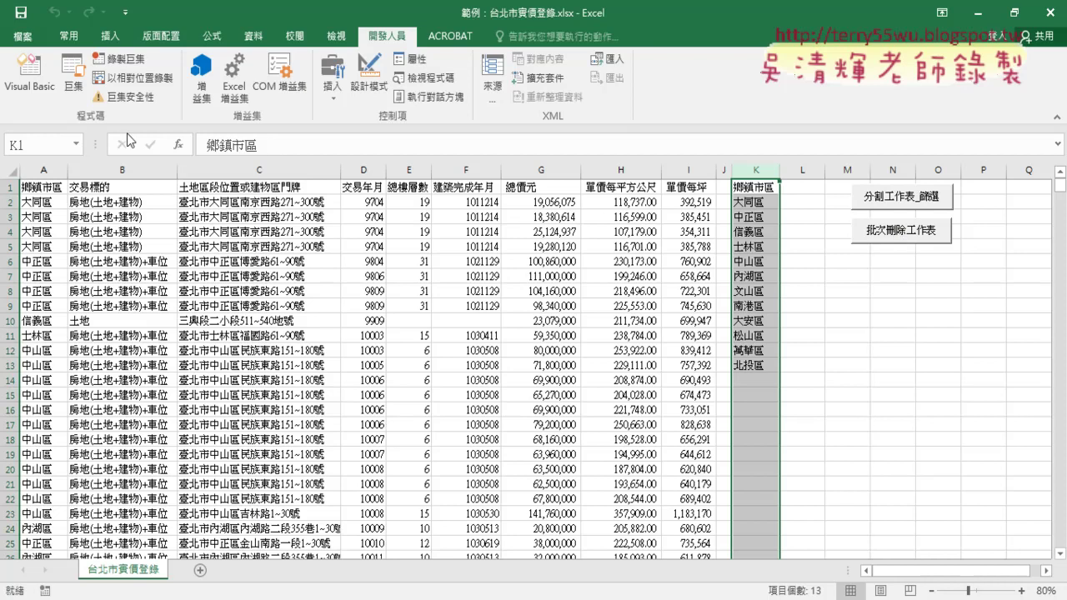
{"action": "left_click", "coordinate": [30, 71]}
{"action": "scroll", "coordinate": [374, 273], "scroll_direction": "up", "scroll_amount": 2}
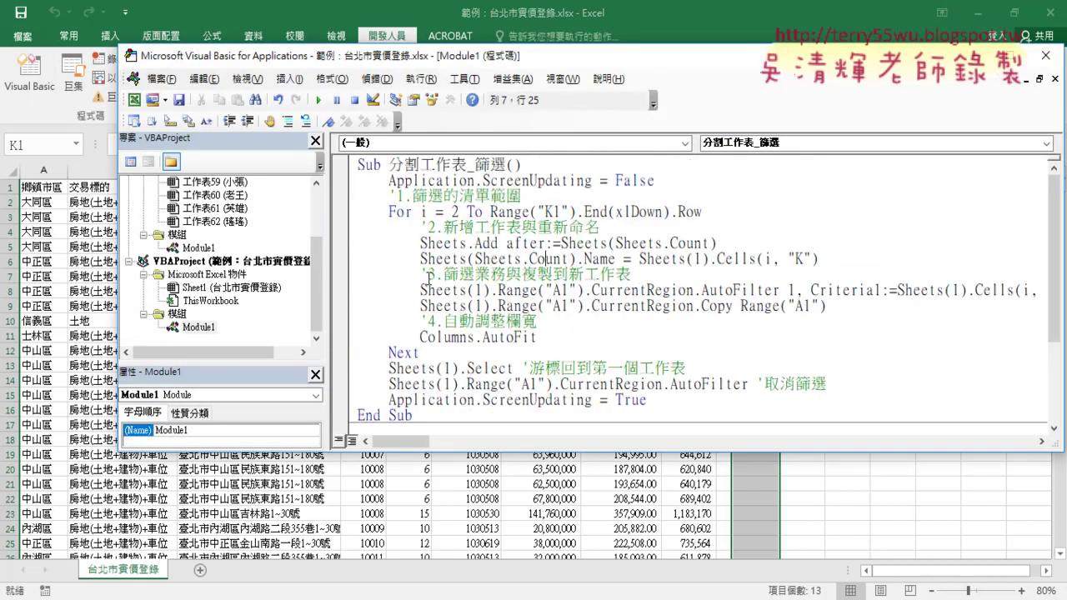
- In 問題05's module, mark the fixed A1:L2500 range in the filter line
{"action": "double_click", "coordinate": [211, 248]}
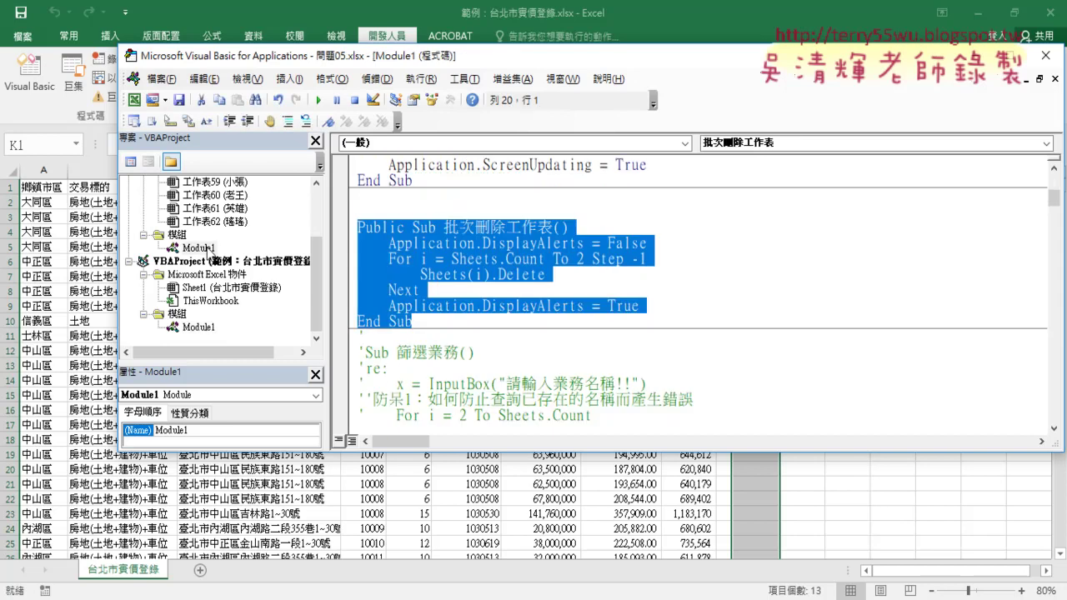
{"action": "scroll", "coordinate": [524, 261], "scroll_direction": "up", "scroll_amount": 4}
{"action": "scroll", "coordinate": [524, 261], "scroll_direction": "up", "scroll_amount": 1}
{"action": "left_click", "coordinate": [567, 260]}
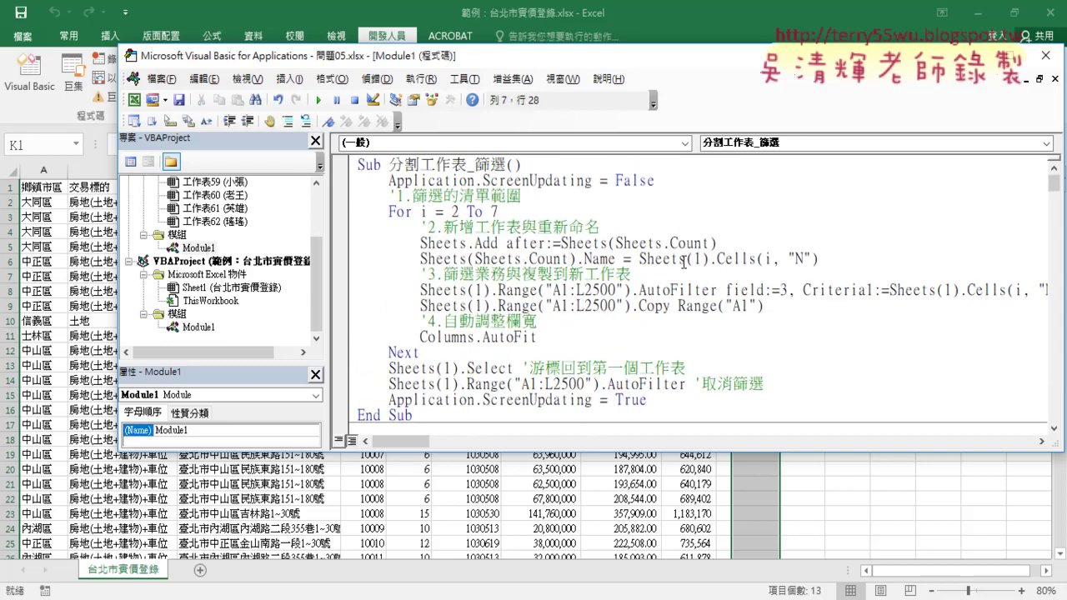
{"action": "left_click_drag", "start_coordinate": [630, 289], "coordinate": [498, 289]}
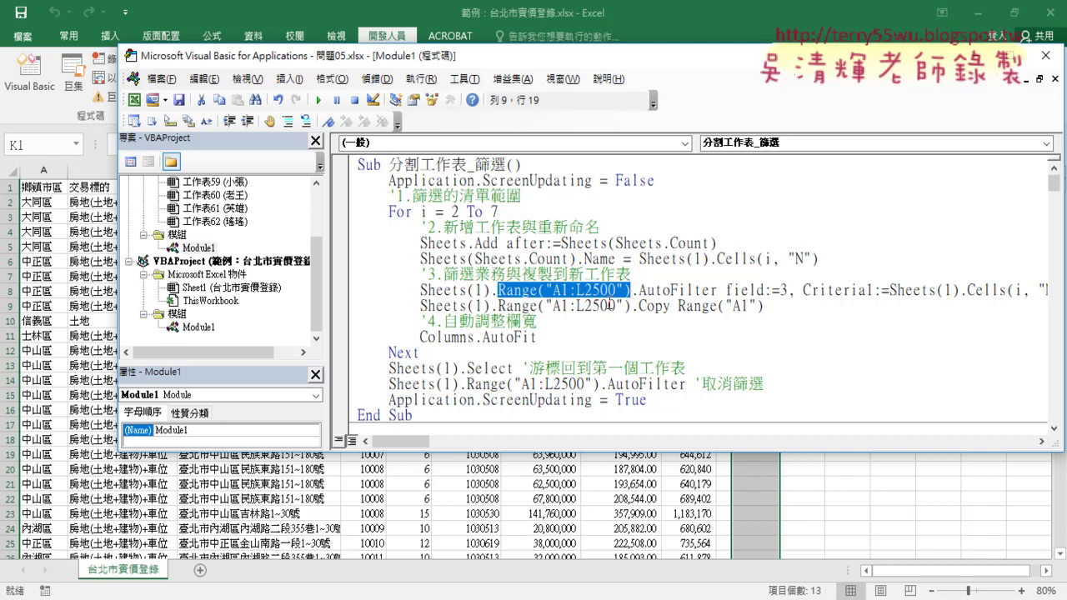
- In 範例's module, mark Range("A1").CurrentRegion and the Range("K1").End(xlDown).Row loop end, revealing column K
{"action": "double_click", "coordinate": [192, 328]}
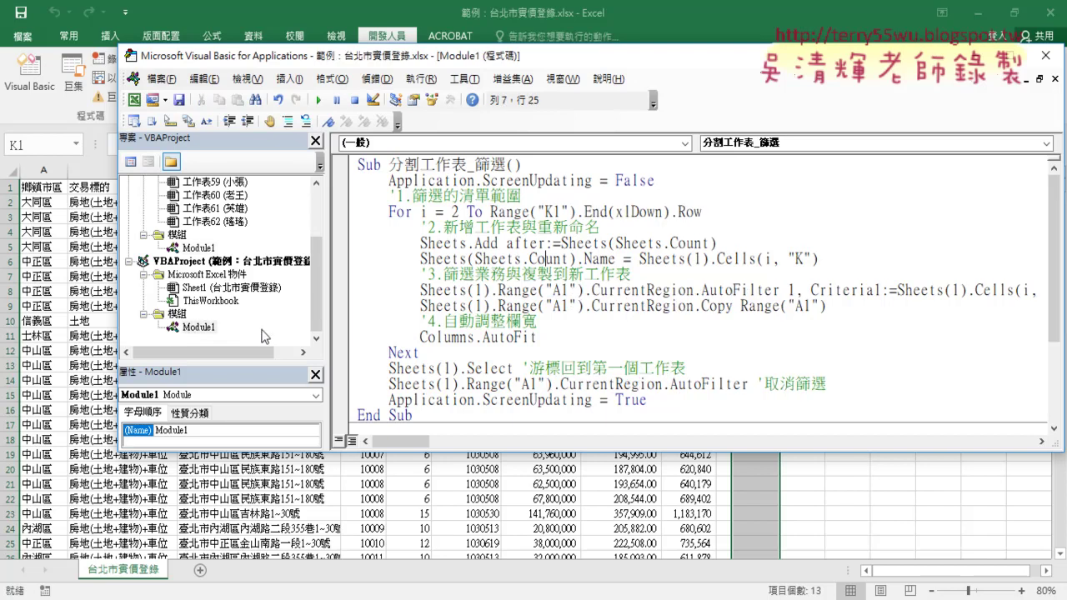
{"action": "left_click_drag", "start_coordinate": [498, 291], "coordinate": [695, 291]}
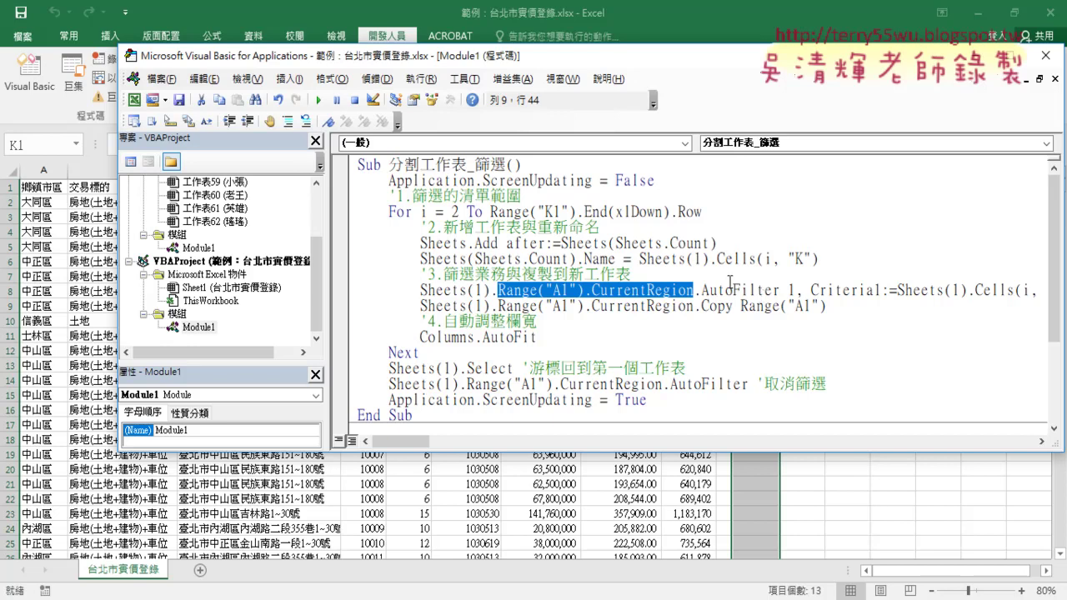
{"action": "left_click_drag", "start_coordinate": [491, 212], "coordinate": [714, 212]}
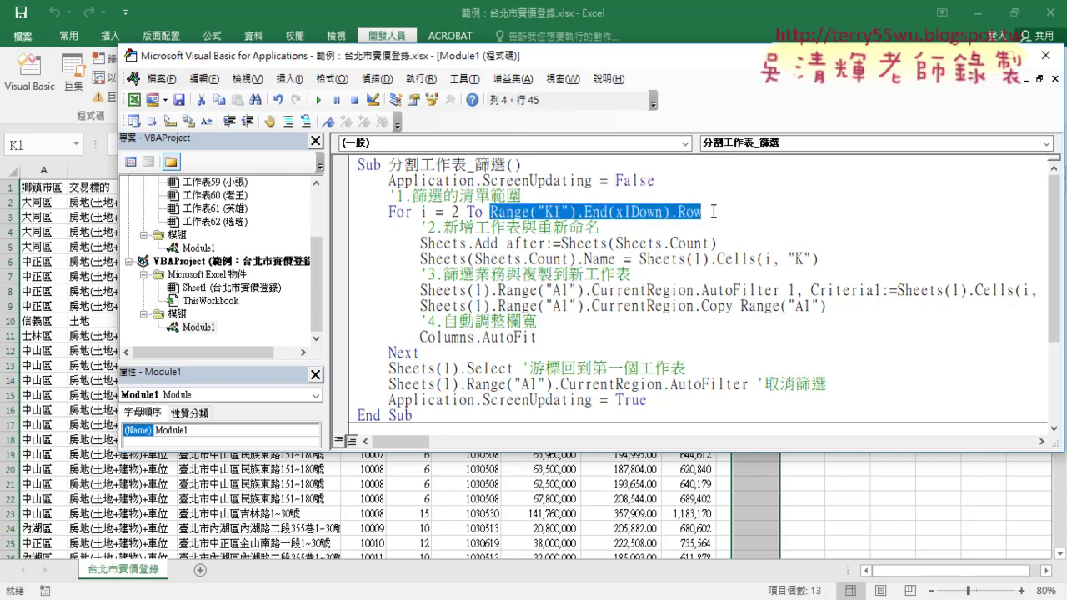
{"action": "left_click_drag", "start_coordinate": [666, 64], "coordinate": [323, 71]}
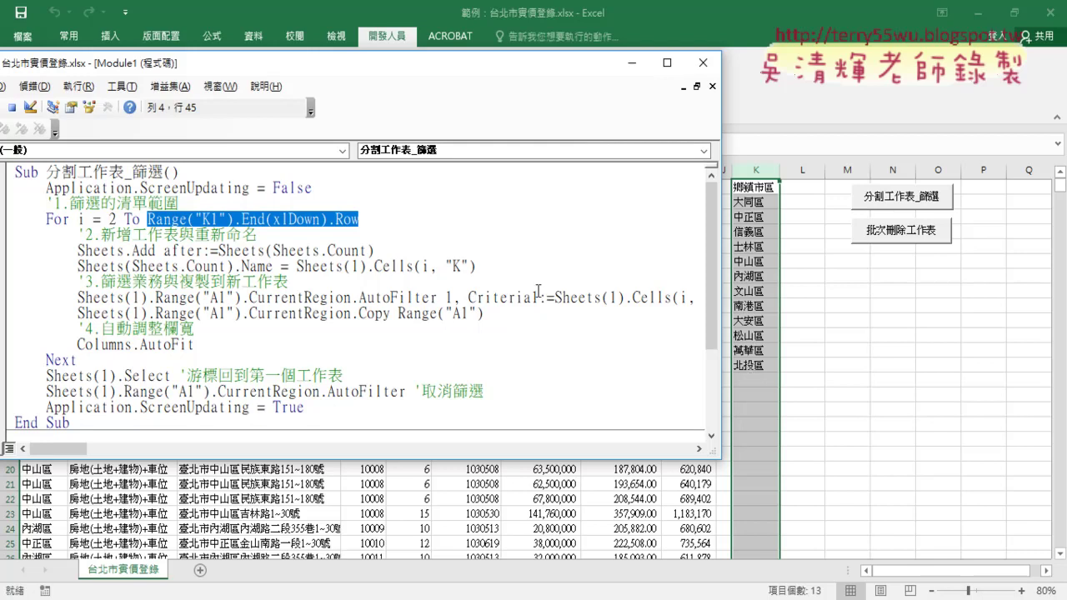
- Annotate the "K" sheet-name column, underline the loop end expression, and arrow down column K
{"action": "left_click_drag", "start_coordinate": [469, 266], "coordinate": [445, 266]}
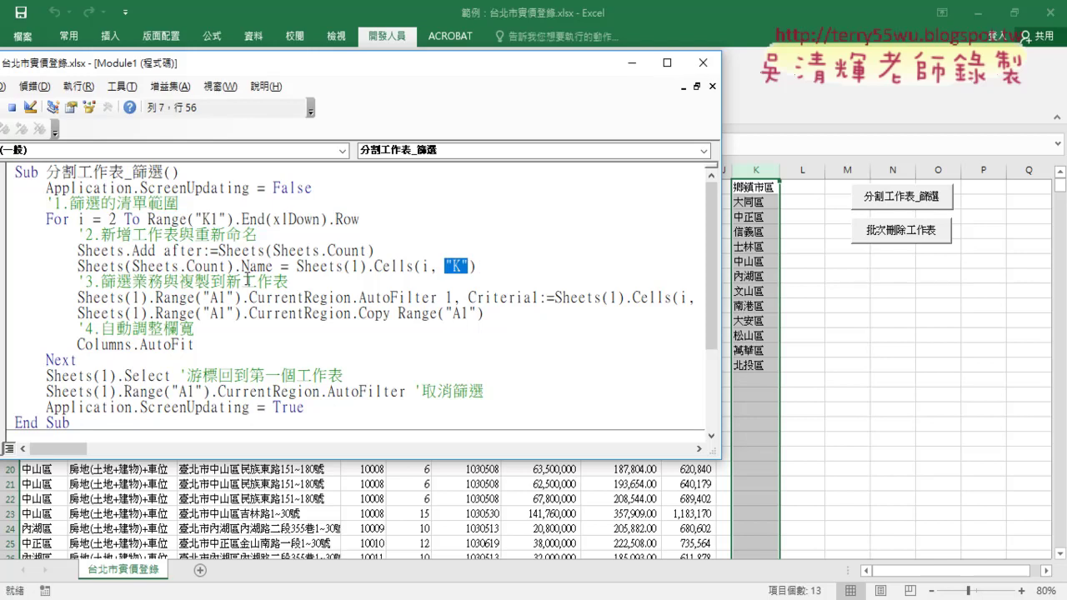
{"action": "left_click_drag", "start_coordinate": [147, 219], "coordinate": [359, 220]}
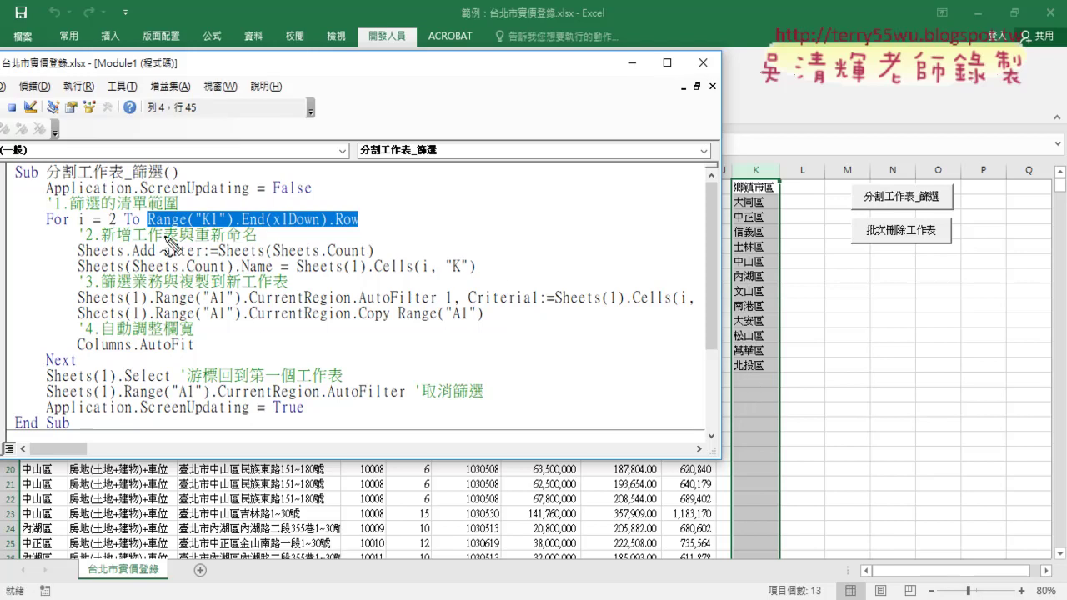
{"action": "left_click_drag", "start_coordinate": [155, 235], "coordinate": [365, 233]}
{"action": "mouse_move", "coordinate": [755, 194]}
{"action": "left_mouse_down"}
{"action": "mouse_move", "coordinate": [755, 315]}
{"action": "mouse_move", "coordinate": [772, 302]}
{"action": "left_mouse_up"}
{"action": "left_click_drag", "start_coordinate": [336, 237], "coordinate": [361, 238]}
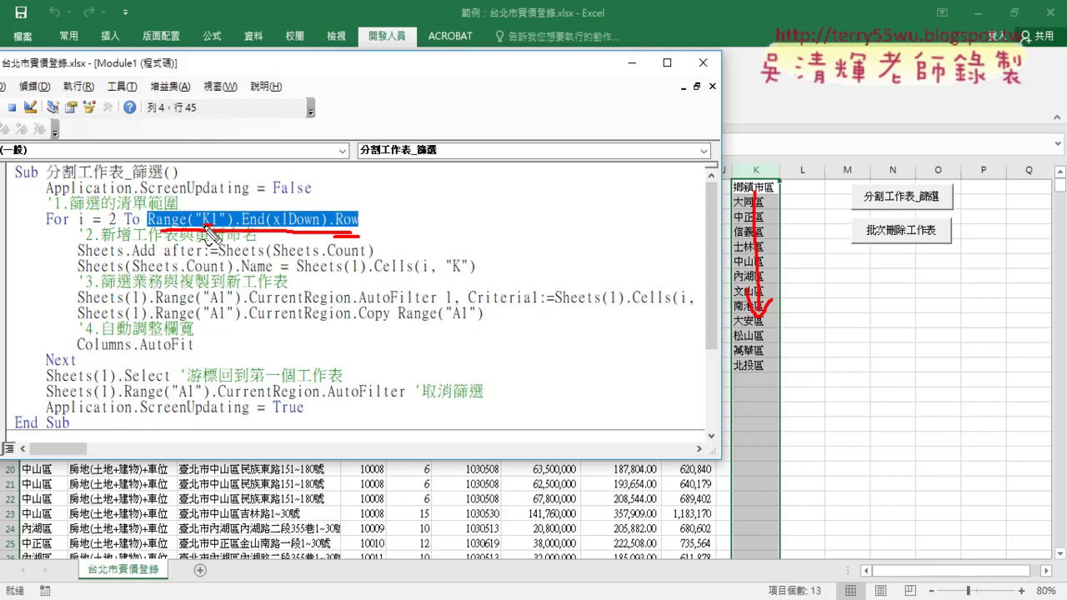
- Underline CurrentRegion in the filter, copy and cancel lines, clear annotations, and return to the worksheet
{"action": "left_click_drag", "start_coordinate": [155, 306], "coordinate": [354, 305]}
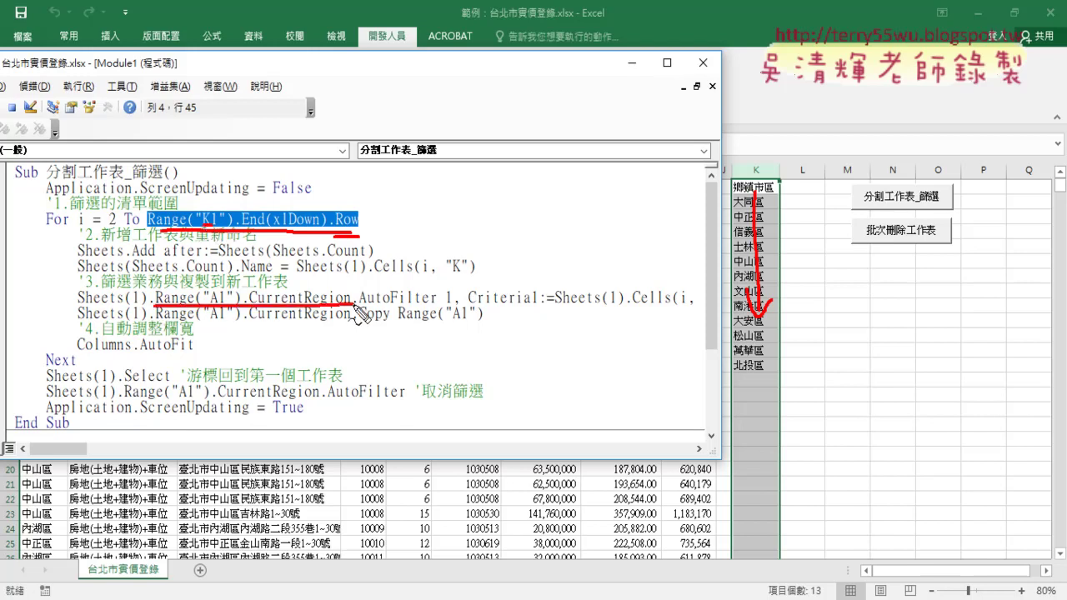
{"action": "left_click_drag", "start_coordinate": [156, 318], "coordinate": [353, 319]}
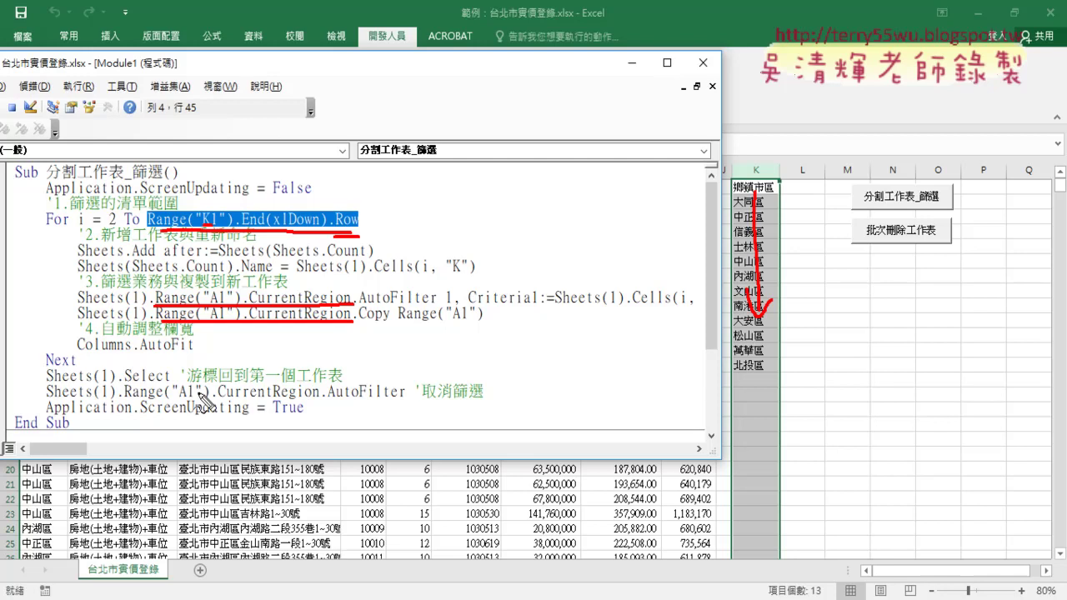
{"action": "left_click_drag", "start_coordinate": [127, 401], "coordinate": [327, 402]}
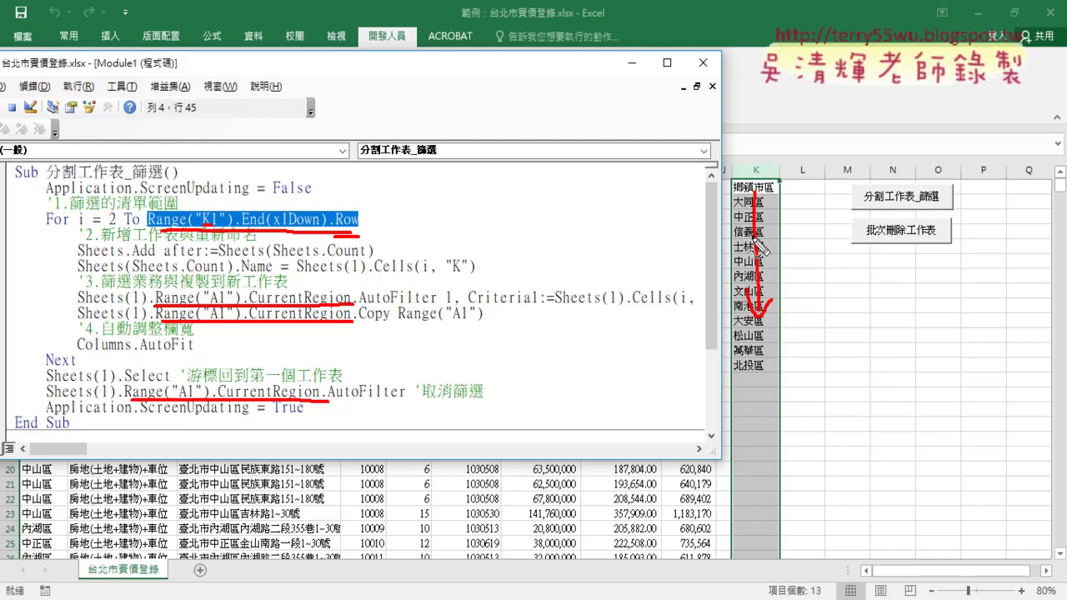
{"action": "key", "text": "Escape"}
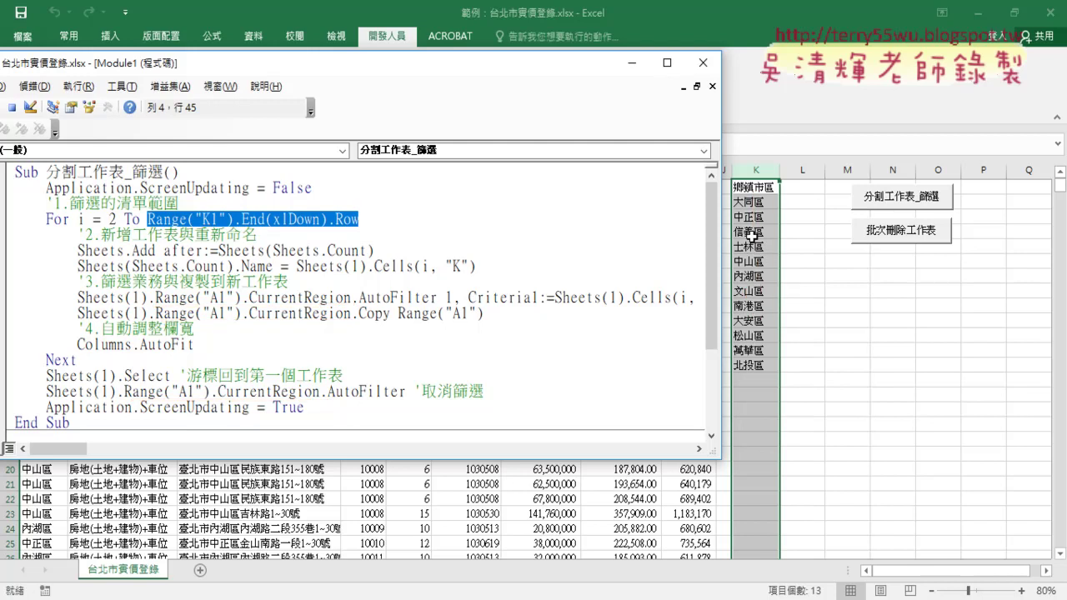
{"action": "left_click", "coordinate": [909, 323]}
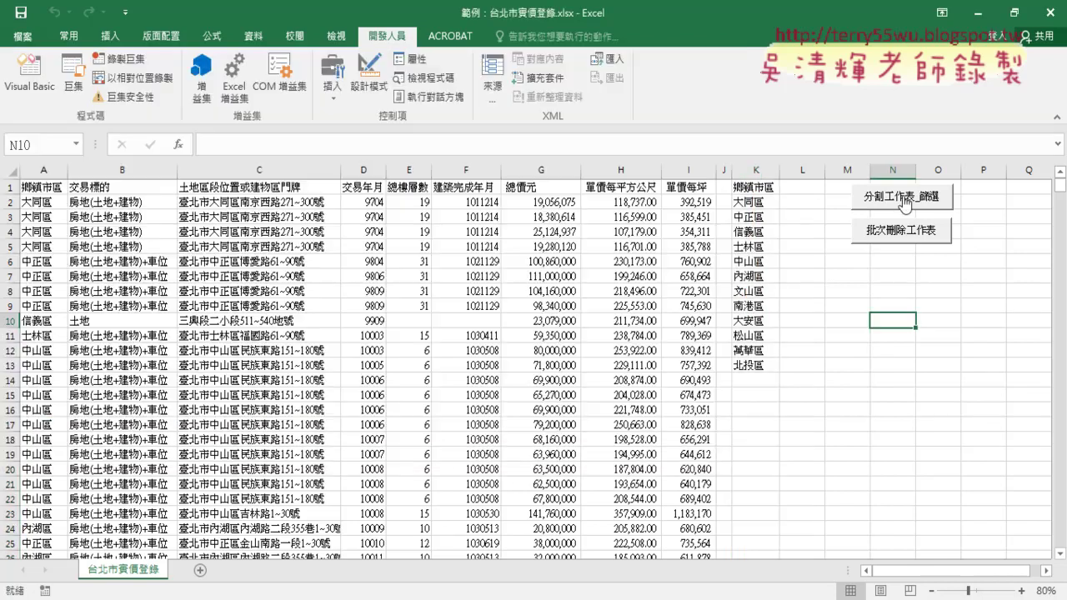